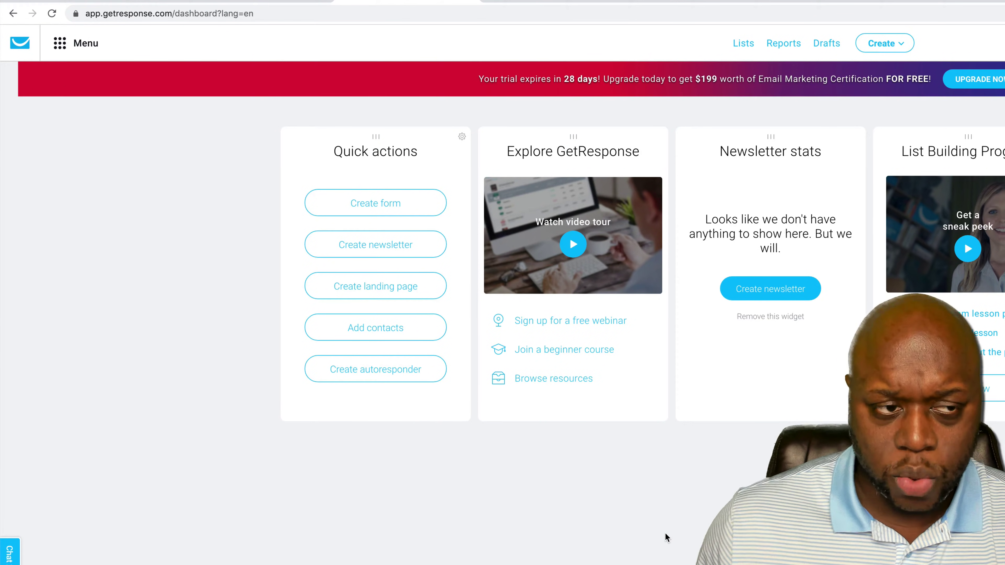
# Generate a new GetResponse API key named 'Clickfun test' under Integrations and API.
pyautogui.click(79, 48)
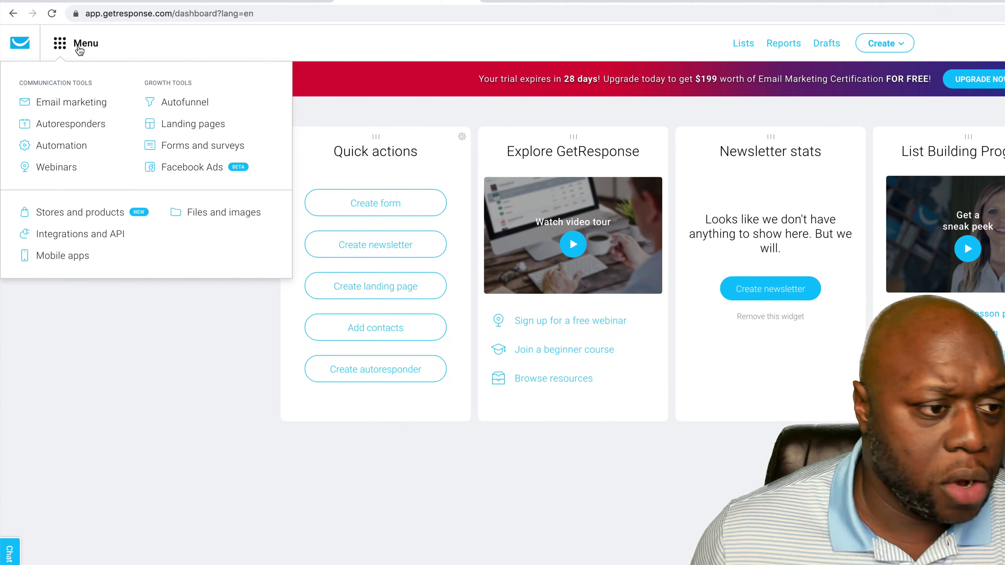
pyautogui.click(96, 236)
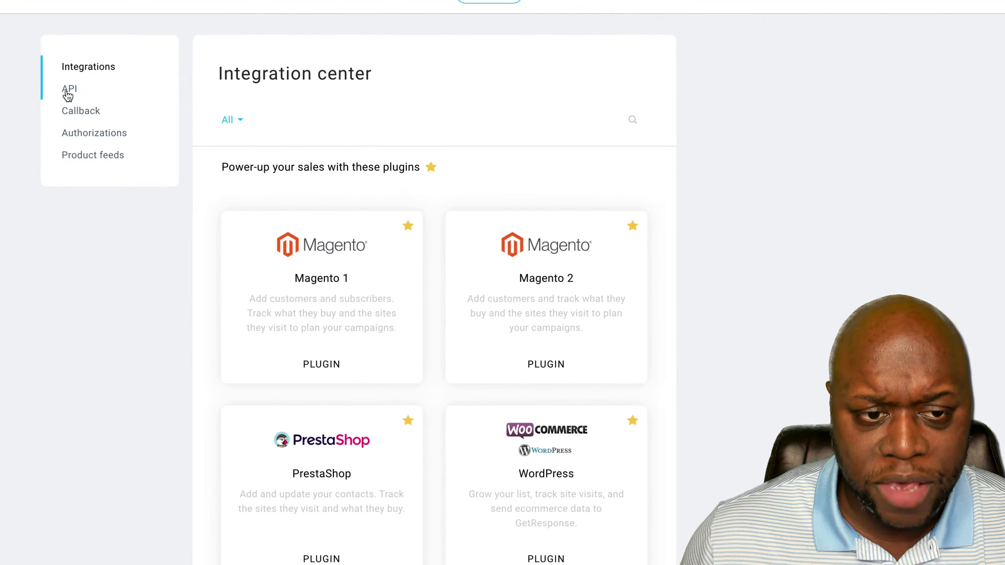
pyautogui.click(512, 152)
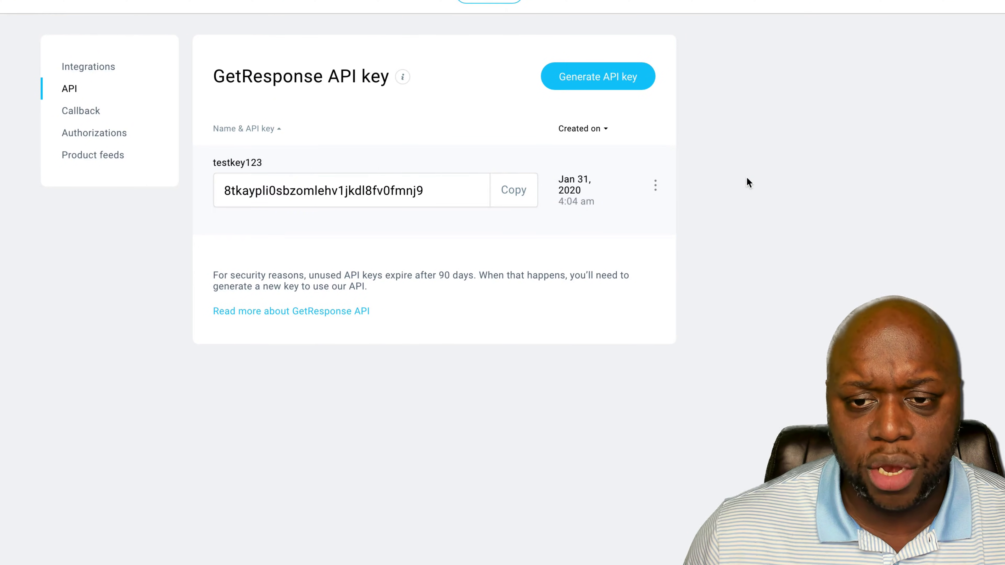
pyautogui.click(609, 82)
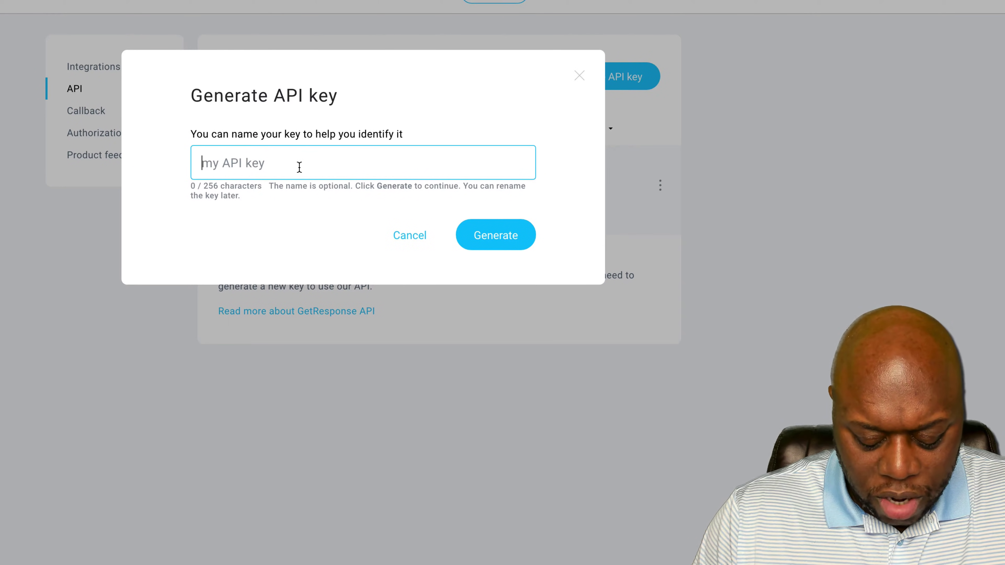
pyautogui.write('Clickfu')
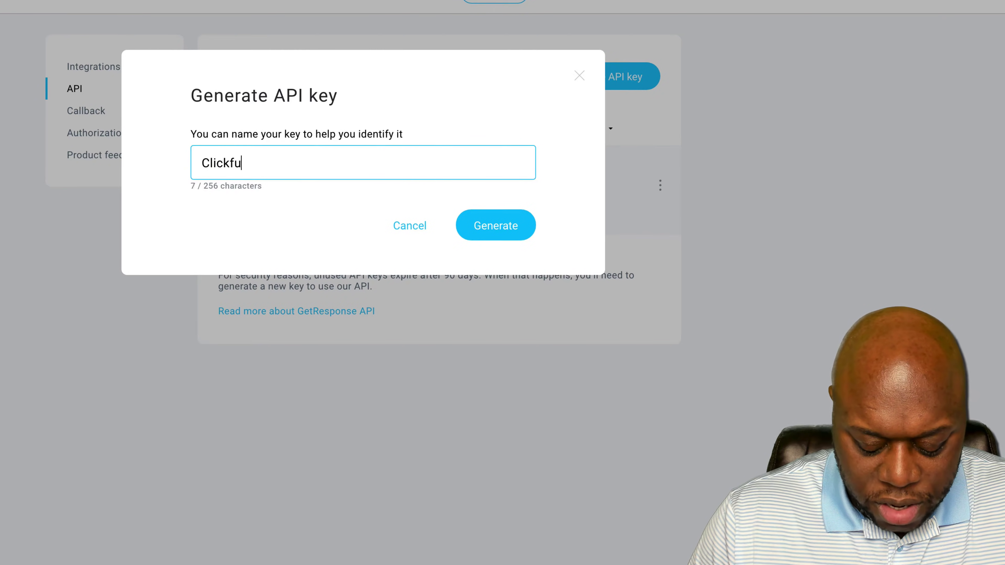
pyautogui.write('n test')
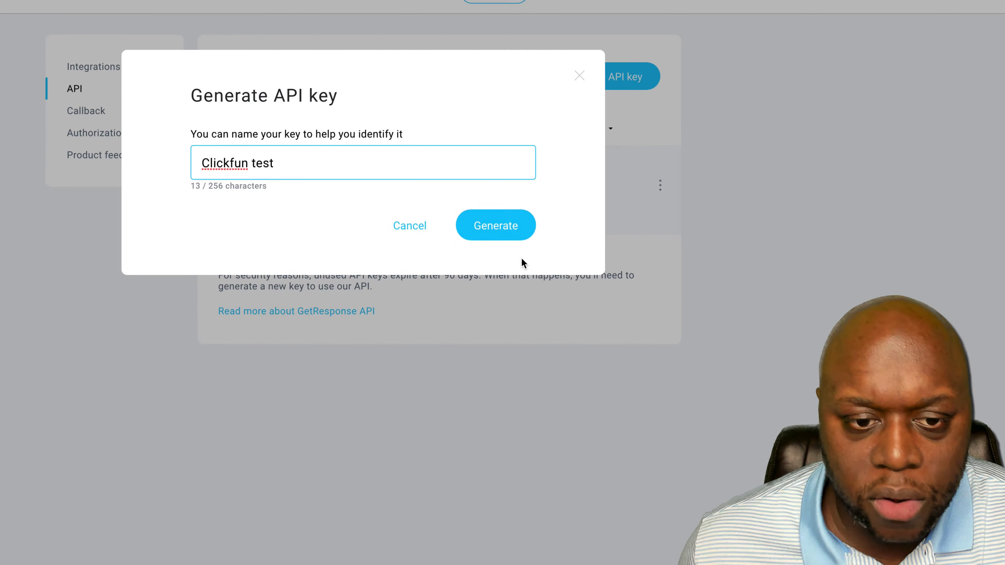
pyautogui.click(511, 233)
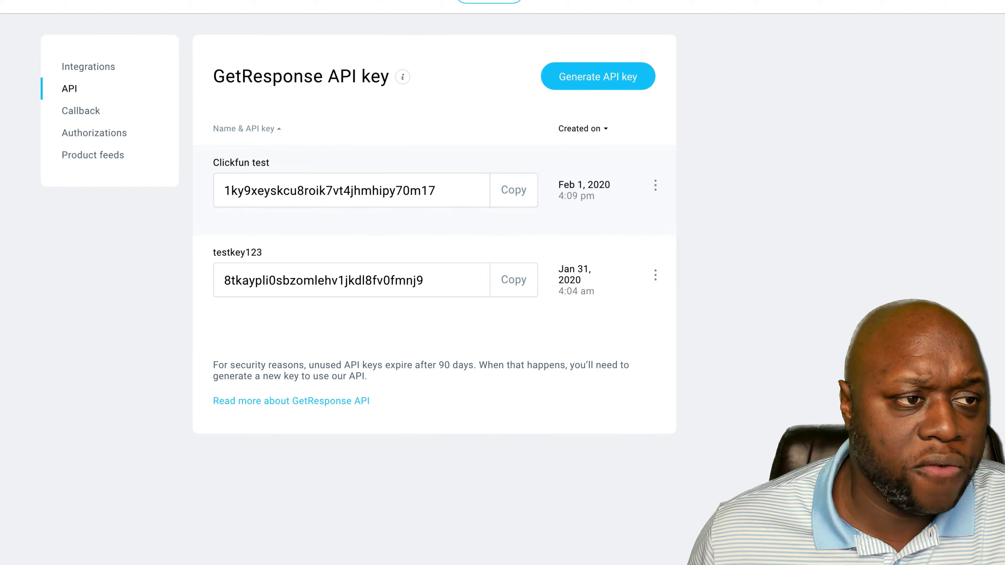
# Switch to ClickFunnels and go to the account's Integrations settings page.
pyautogui.hotkey('ctrl', 'Tab')
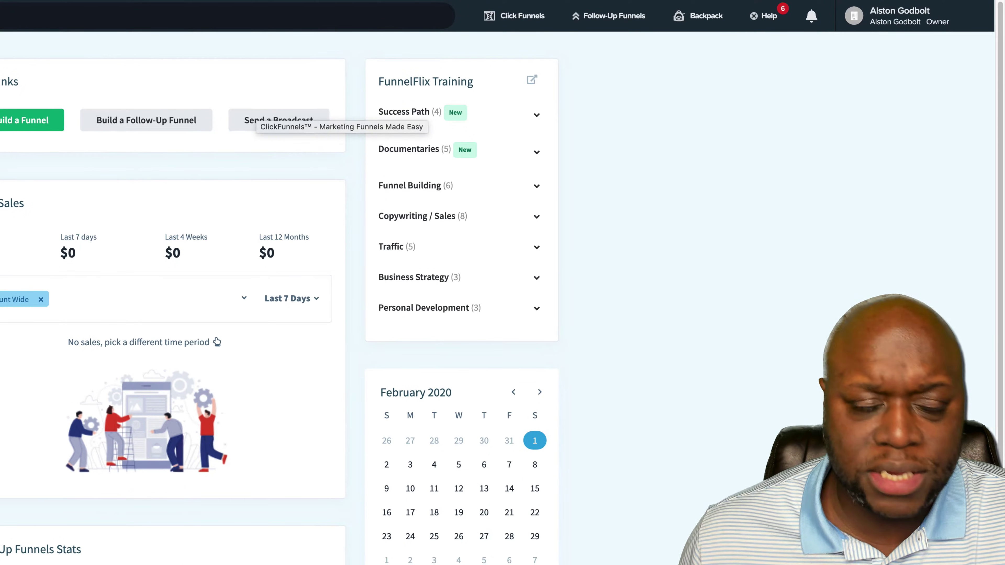
pyautogui.click(908, 19)
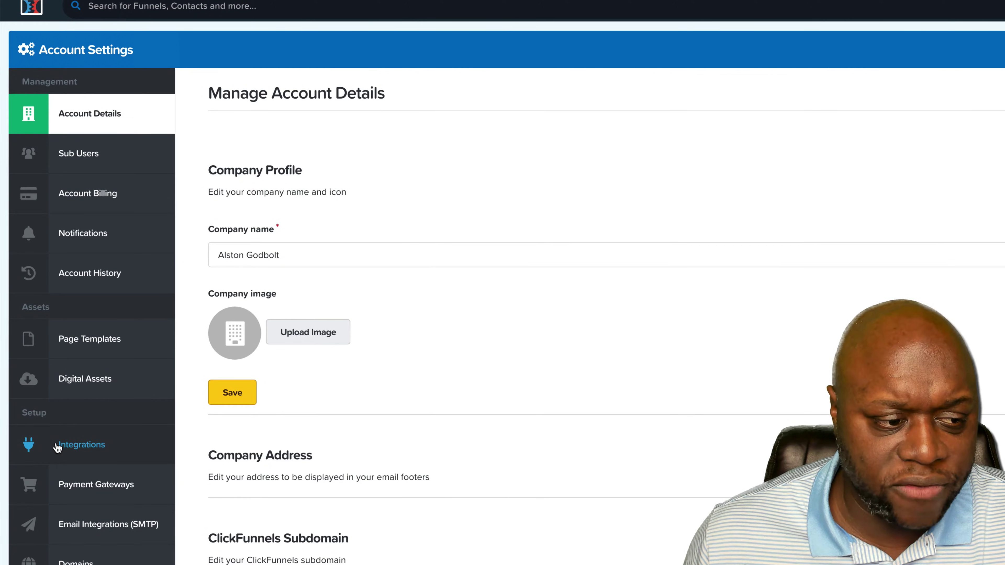
pyautogui.click(57, 448)
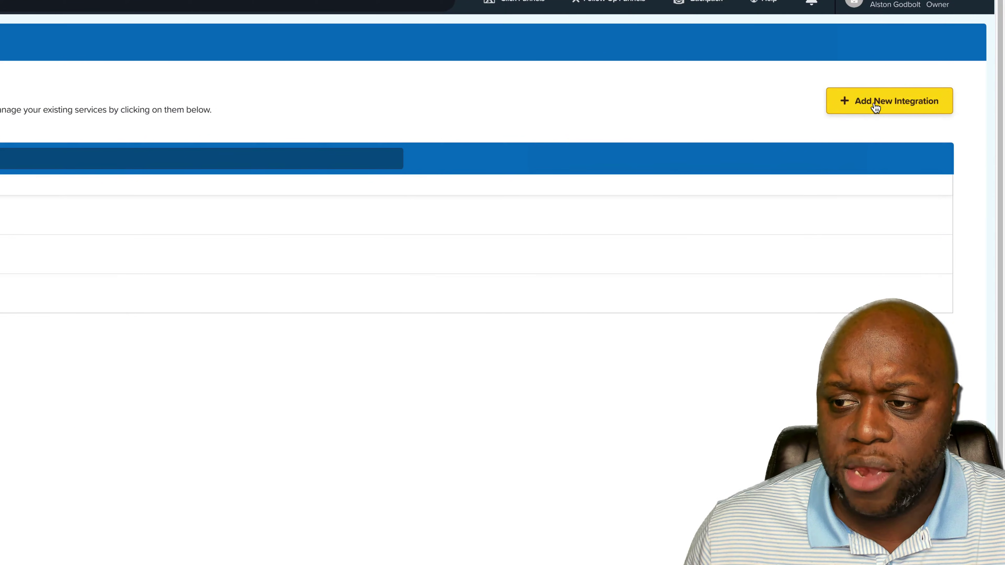
# Start a new integration, searching 'get' and selecting GetResponse.
pyautogui.click(876, 107)
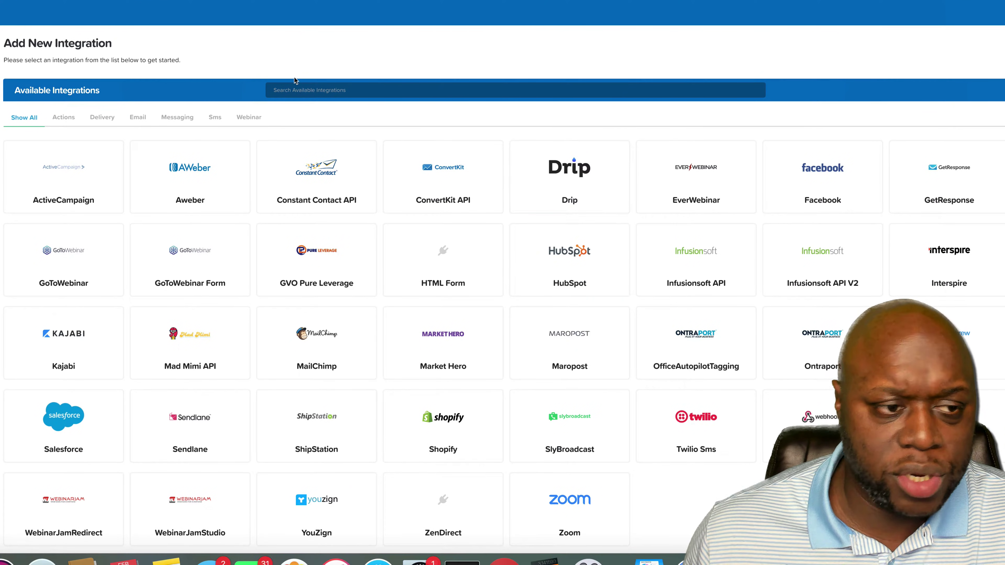
pyautogui.click(324, 90)
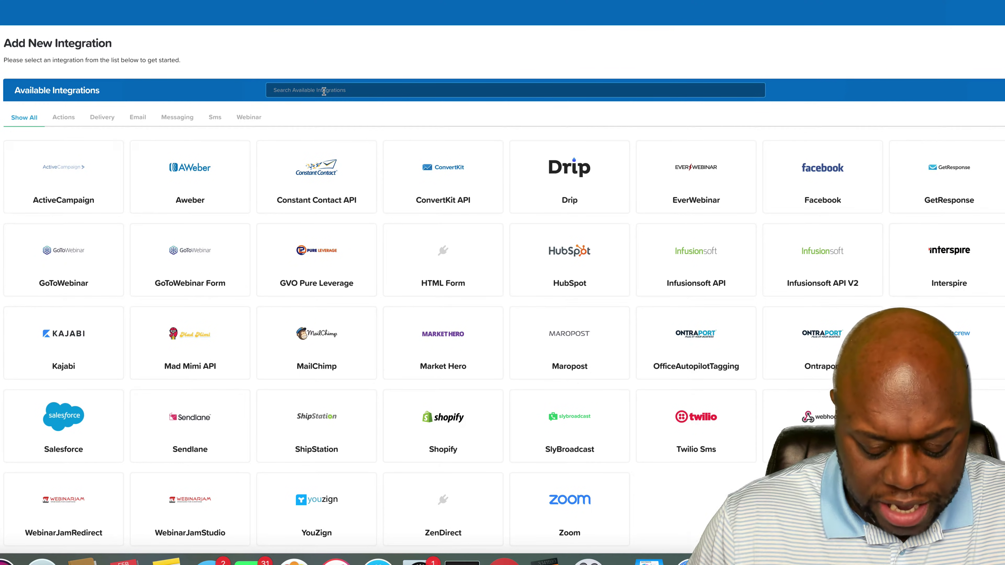
pyautogui.write('get')
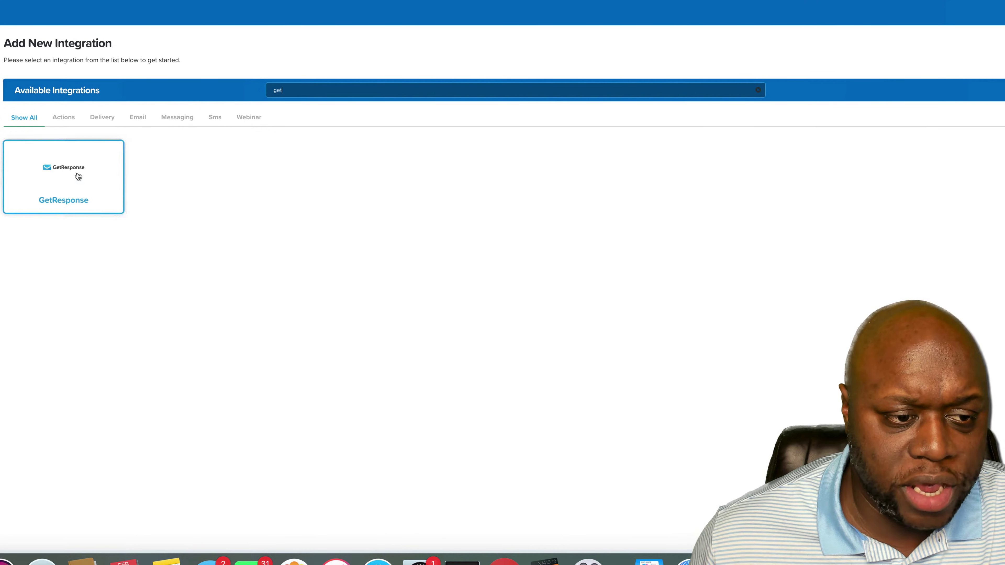
pyautogui.click(83, 175)
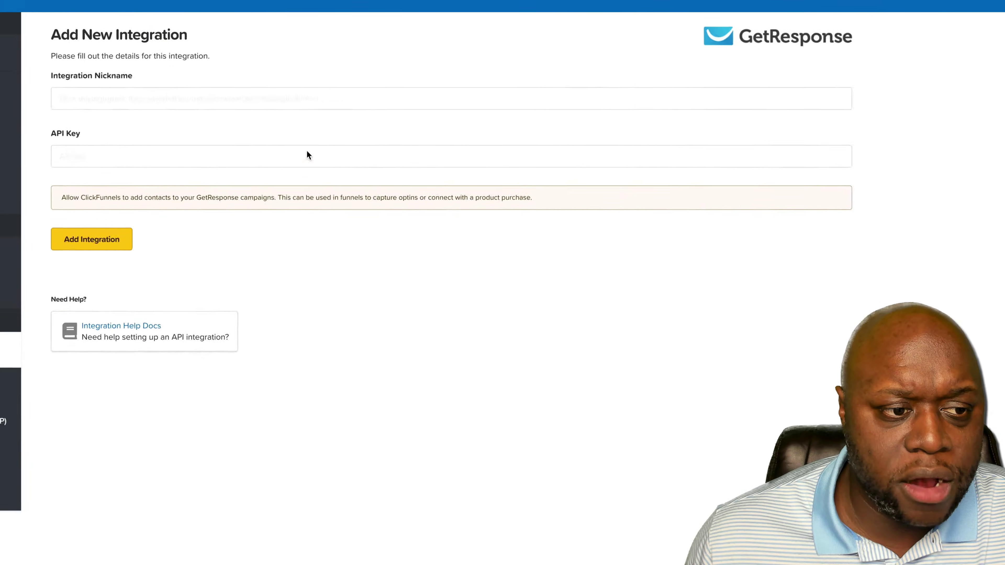
# Enter 'clickfun test' as the integration nickname and add the GetResponse API key.
pyautogui.click(164, 95)
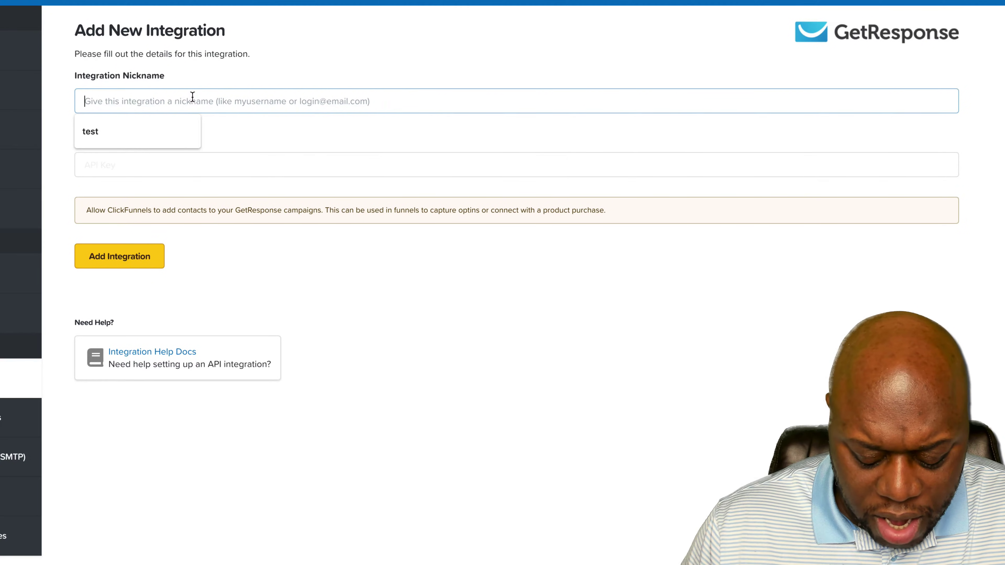
pyautogui.write('click')
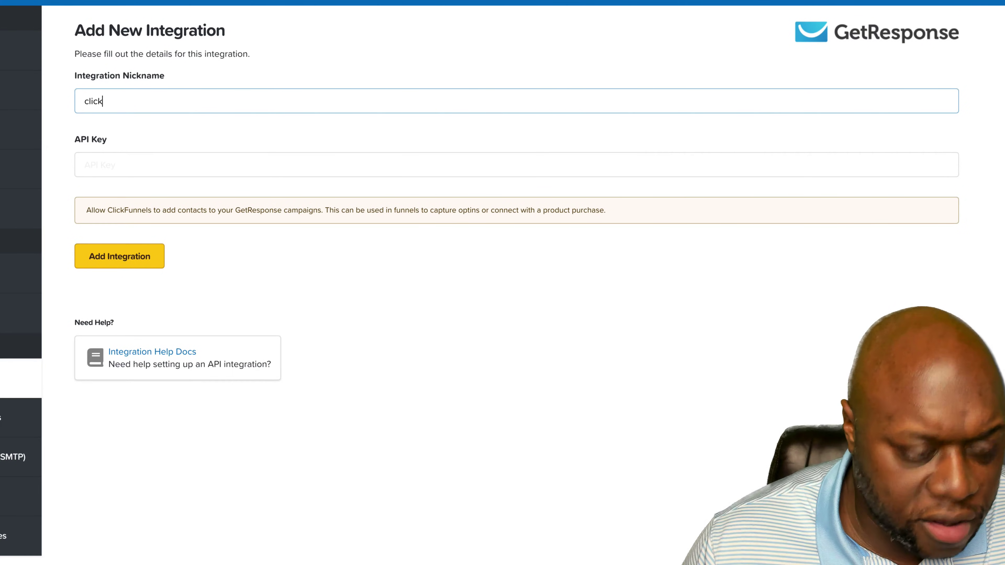
pyautogui.write('fun test')
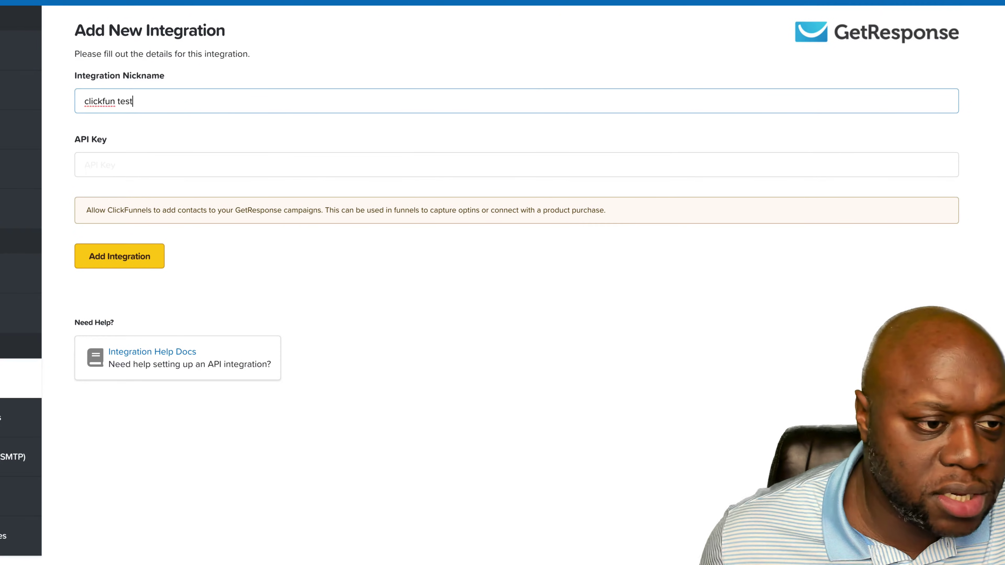
pyautogui.click(170, 169)
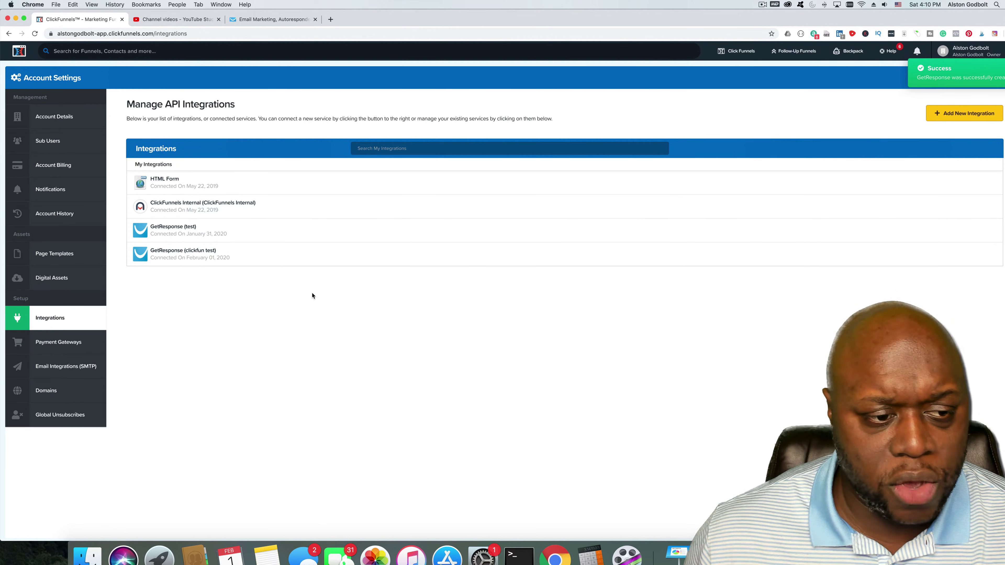
# Create a new Collect Emails opt-in funnel named 'Boring Test' with the classic builder.
pyautogui.click(19, 52)
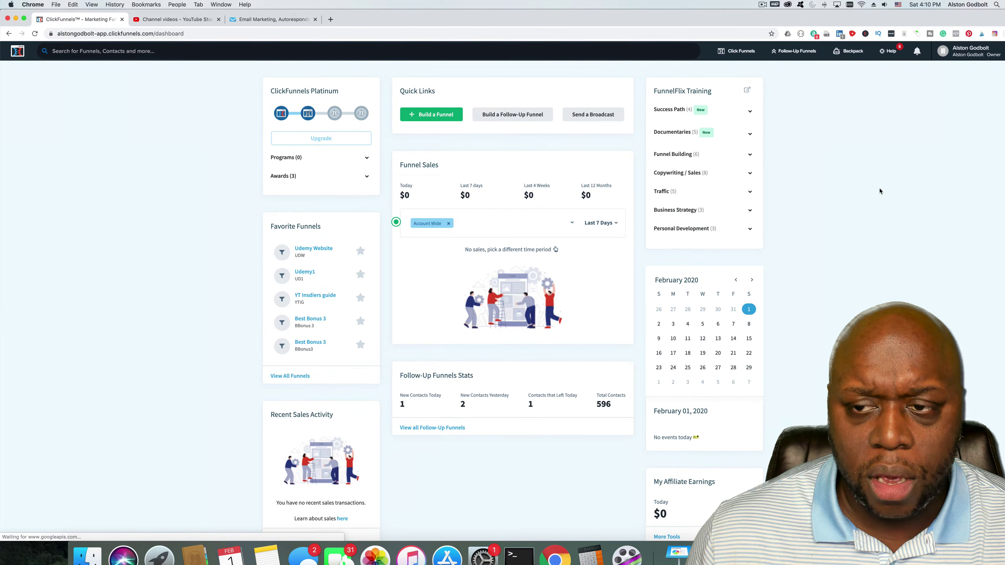
pyautogui.click(740, 51)
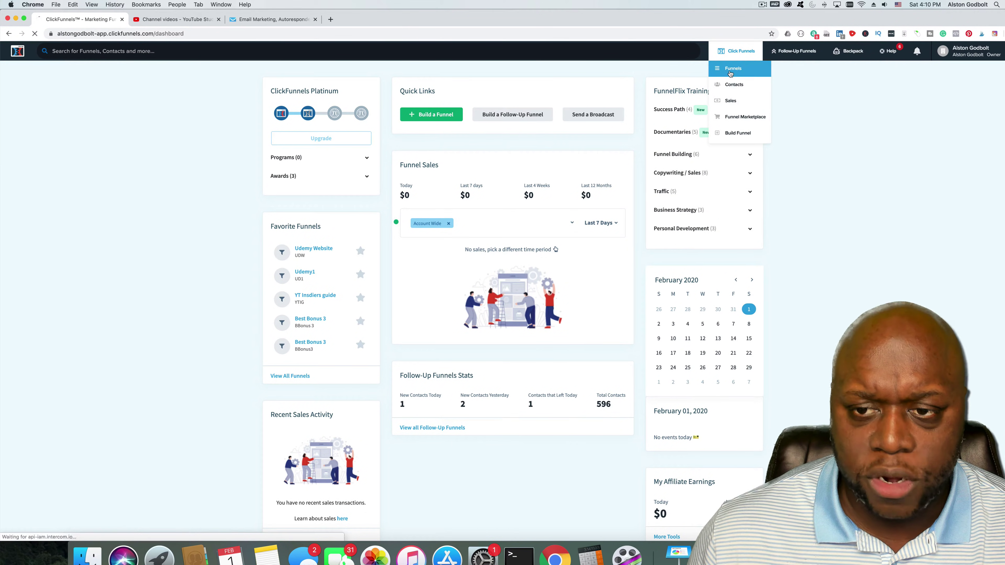
pyautogui.click(732, 69)
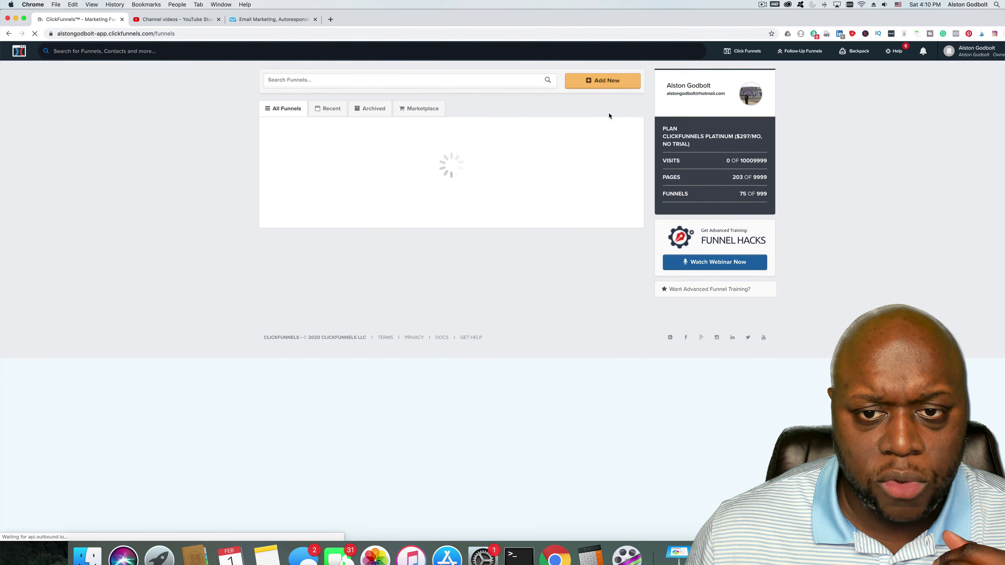
pyautogui.click(612, 83)
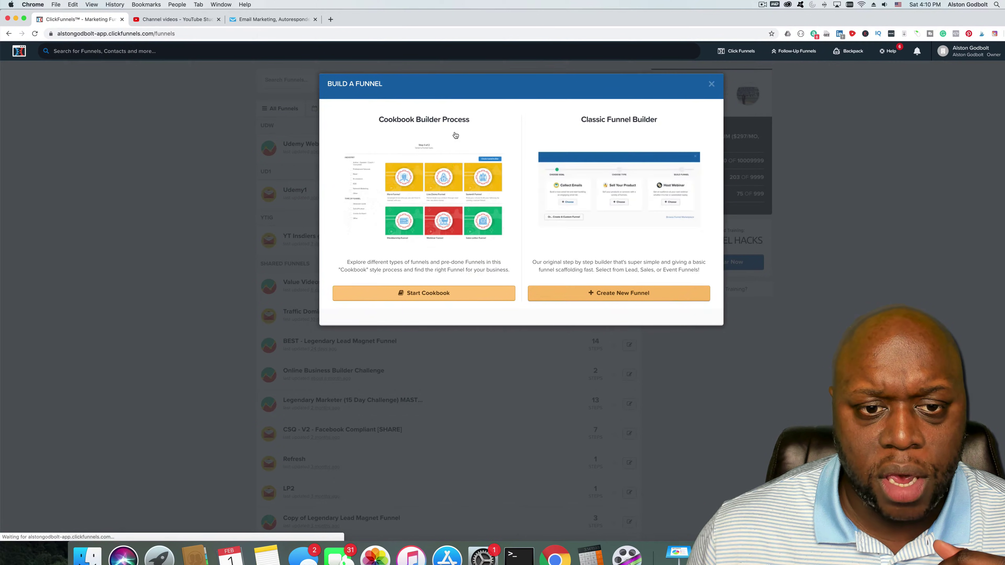
pyautogui.click(620, 294)
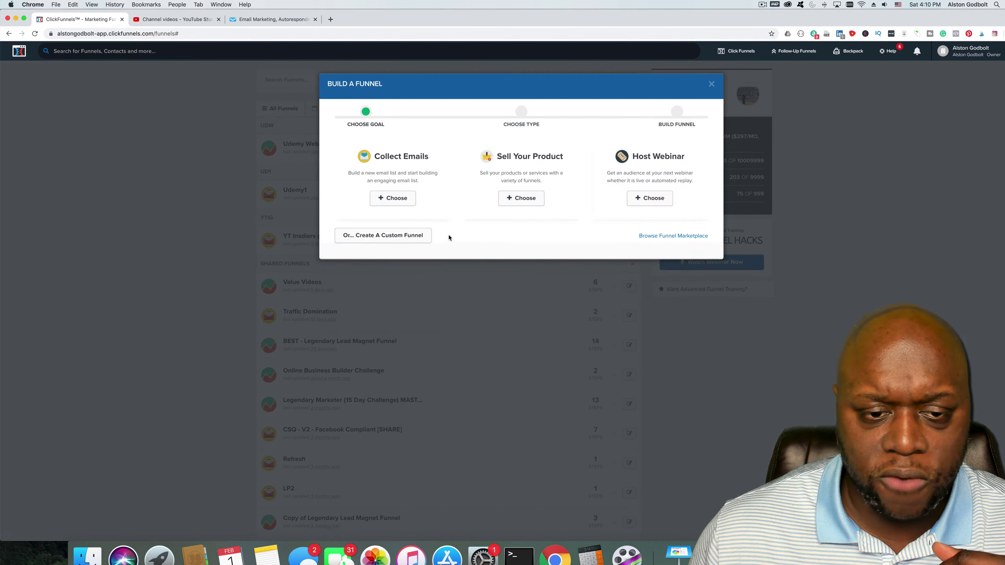
pyautogui.click(392, 202)
pyautogui.click(422, 156)
pyautogui.click(418, 159)
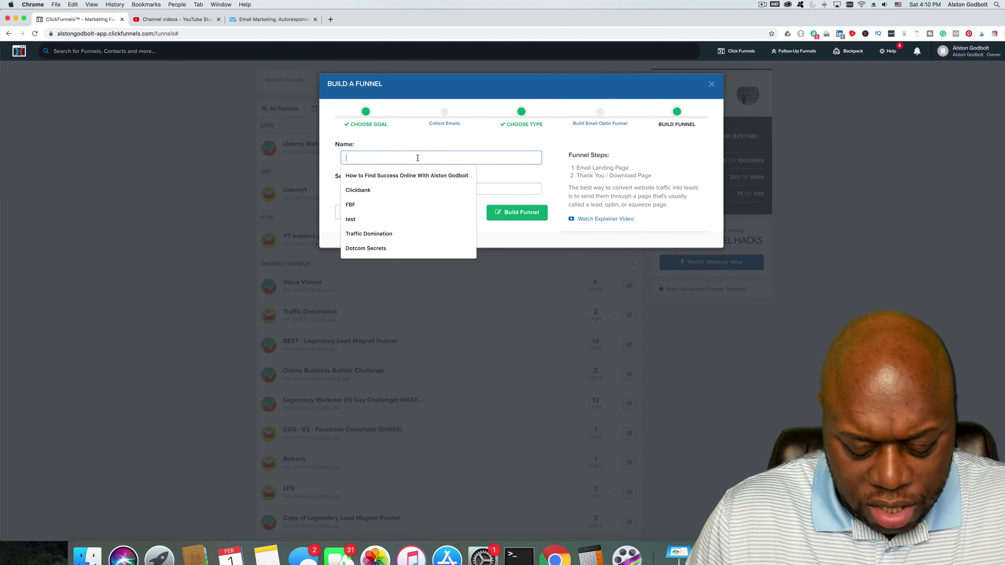
pyautogui.write('Boring test')
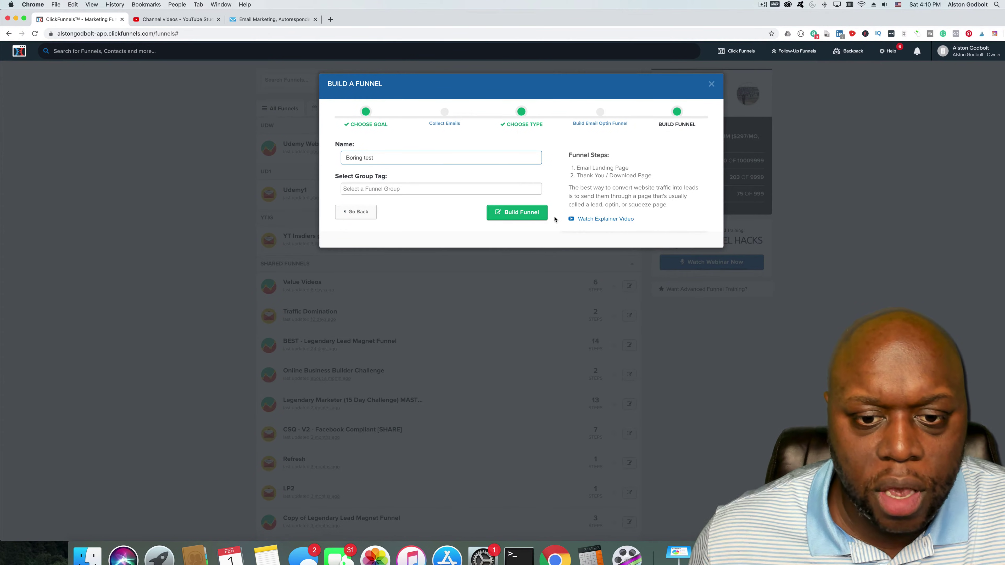
pyautogui.click(523, 213)
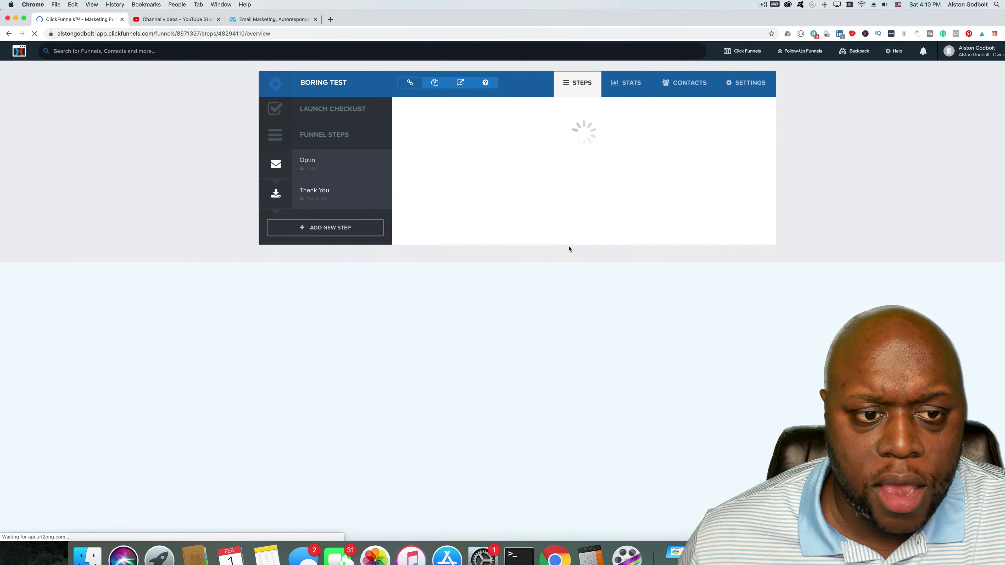
# Apply the first email opt-in squeeze-page template to the funnel's Optin step.
pyautogui.click(308, 166)
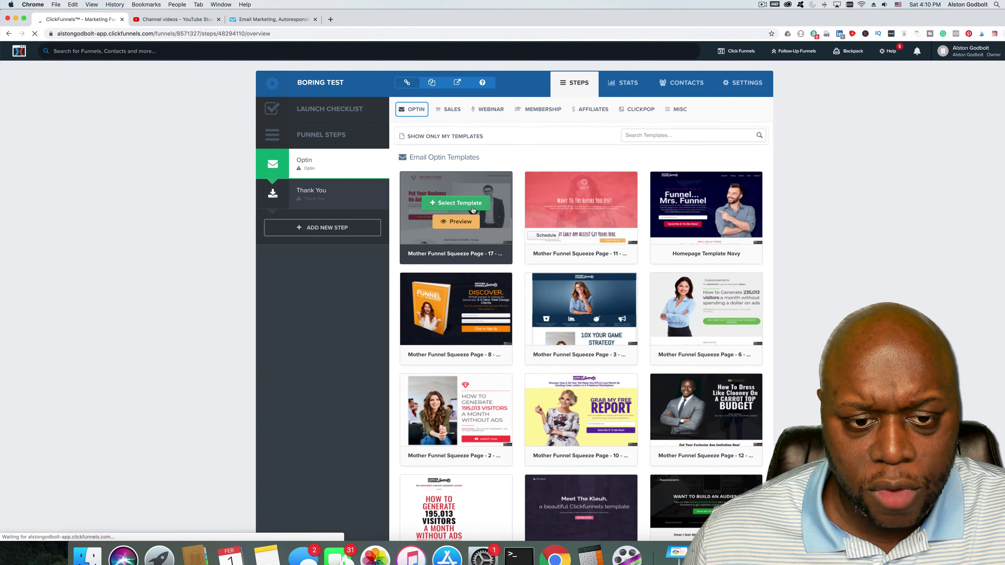
pyautogui.click(464, 203)
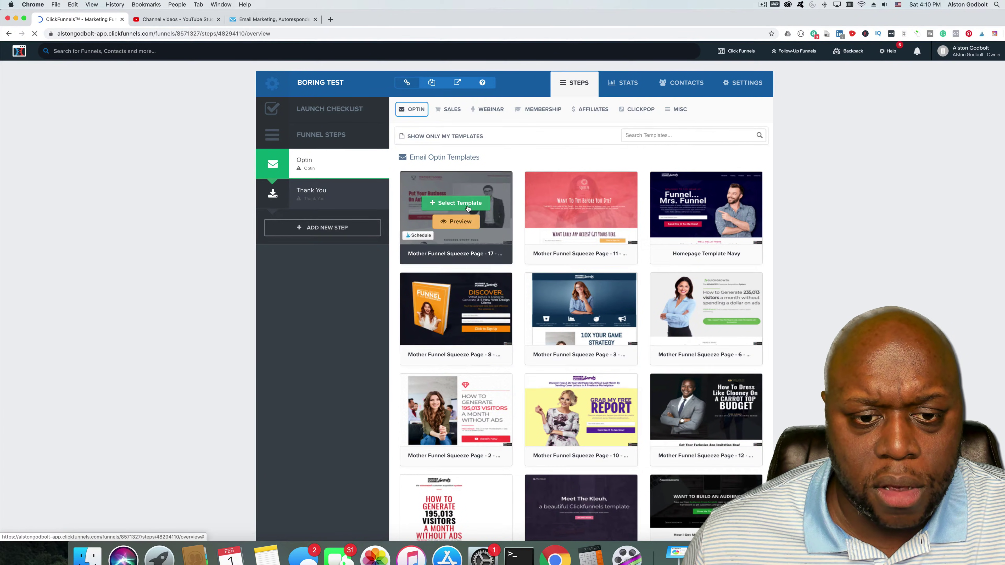
pyautogui.click(463, 202)
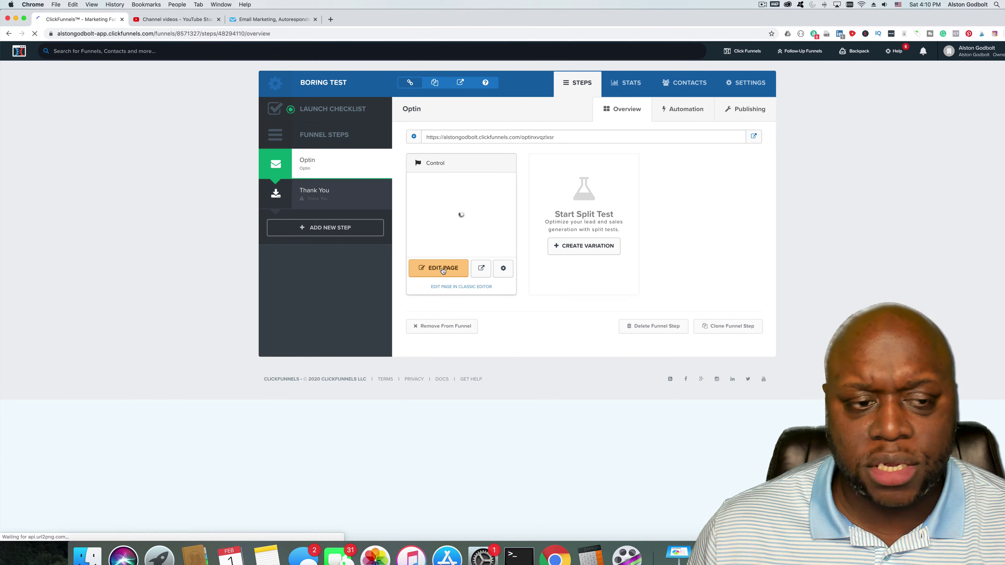
# Edit the Optin page and bring up its Settings > Integrations panel.
pyautogui.click(443, 270)
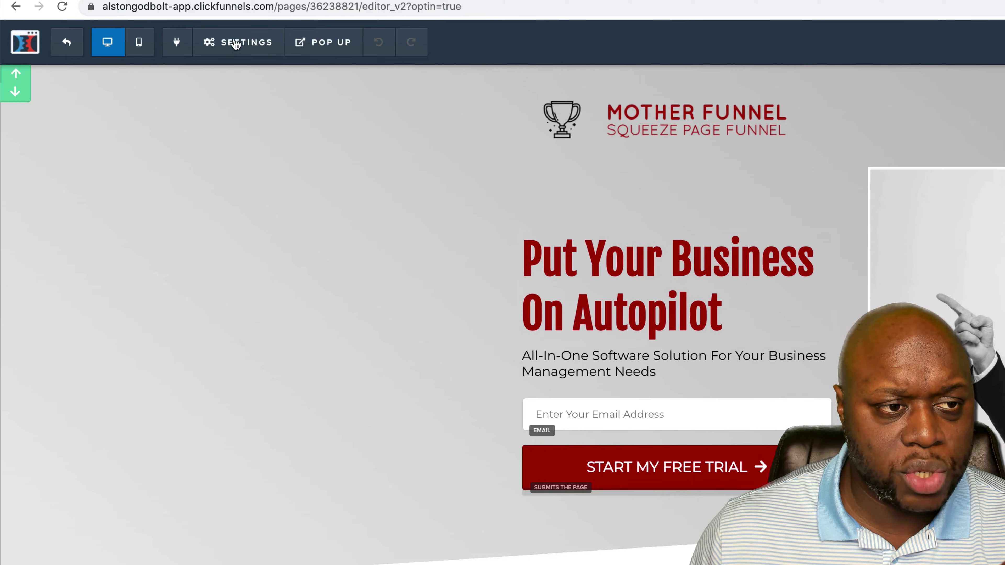
pyautogui.click(132, 54)
pyautogui.click(234, 72)
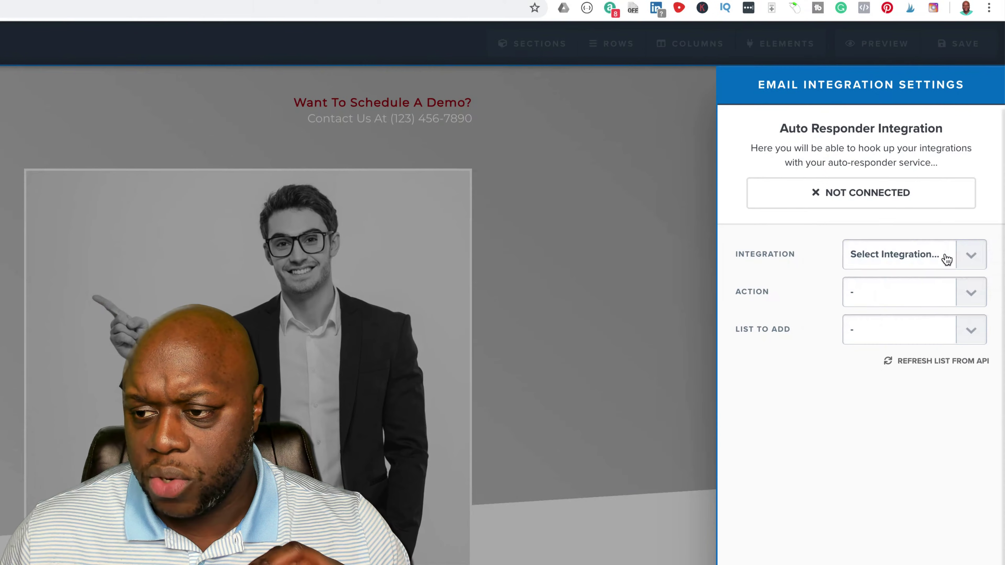
# Connect the clickfun test GetResponse integration with action Add To Campaign and a chosen list.
pyautogui.click(948, 257)
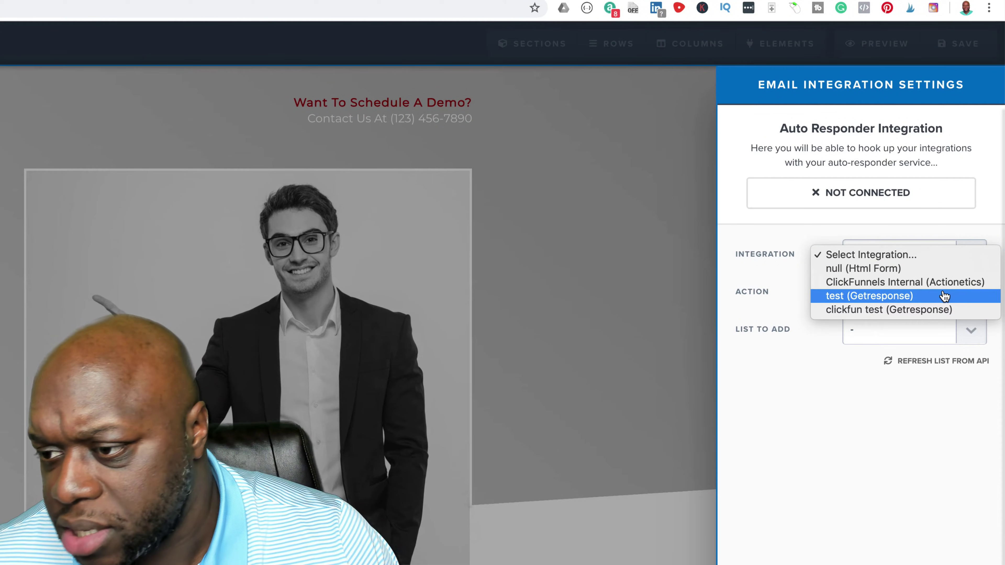
pyautogui.click(944, 309)
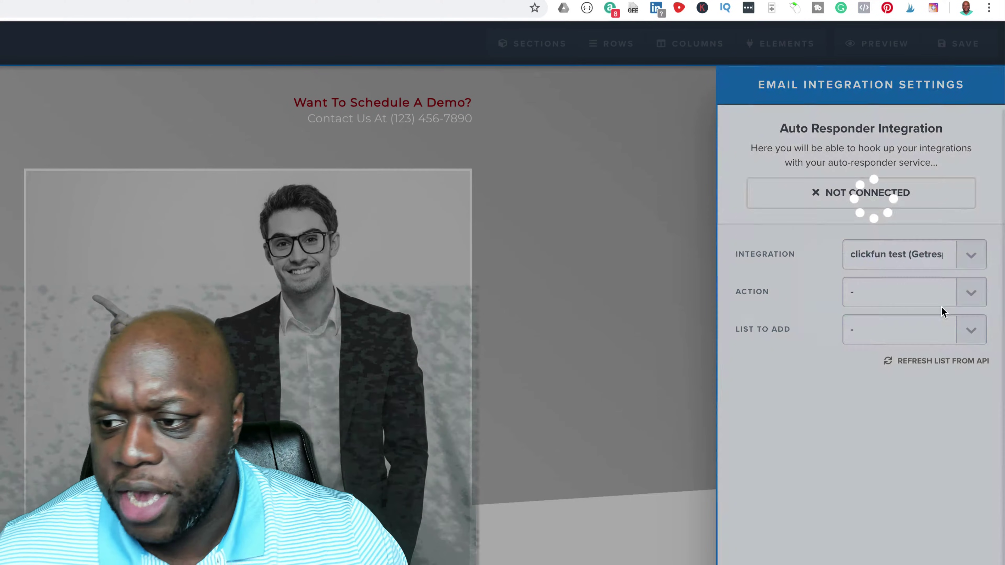
pyautogui.click(956, 301)
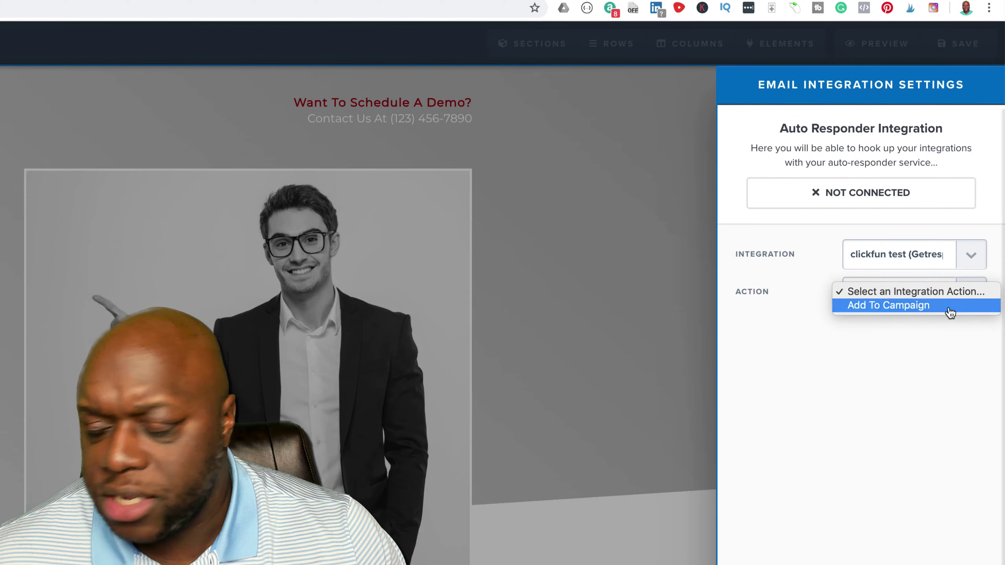
pyautogui.click(948, 311)
pyautogui.click(956, 334)
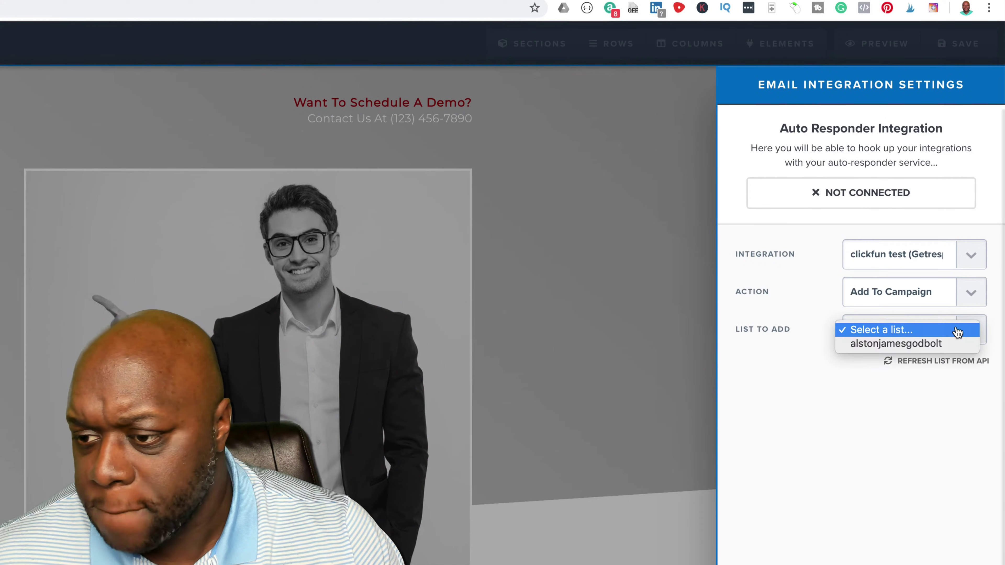
pyautogui.click(950, 343)
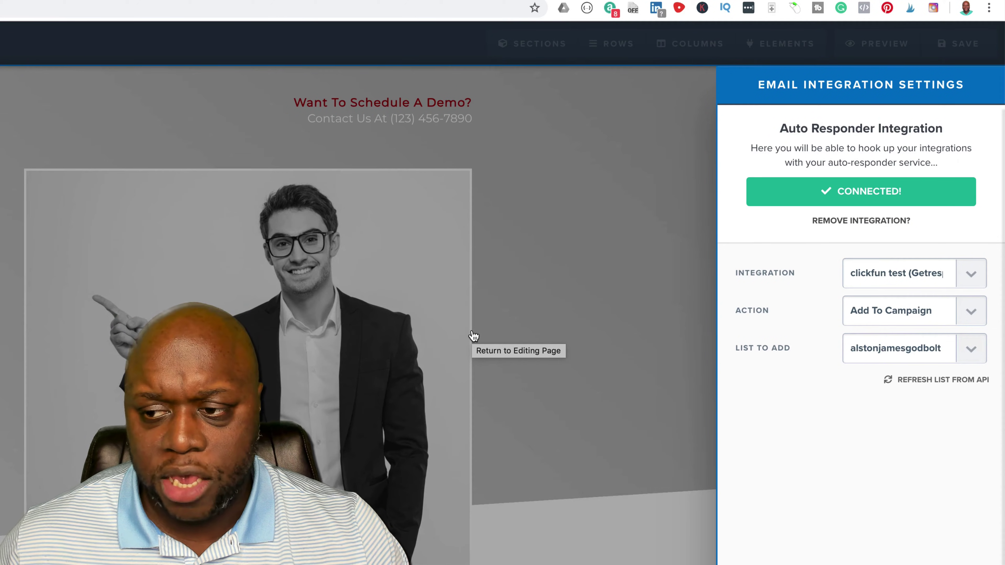
pyautogui.click(605, 534)
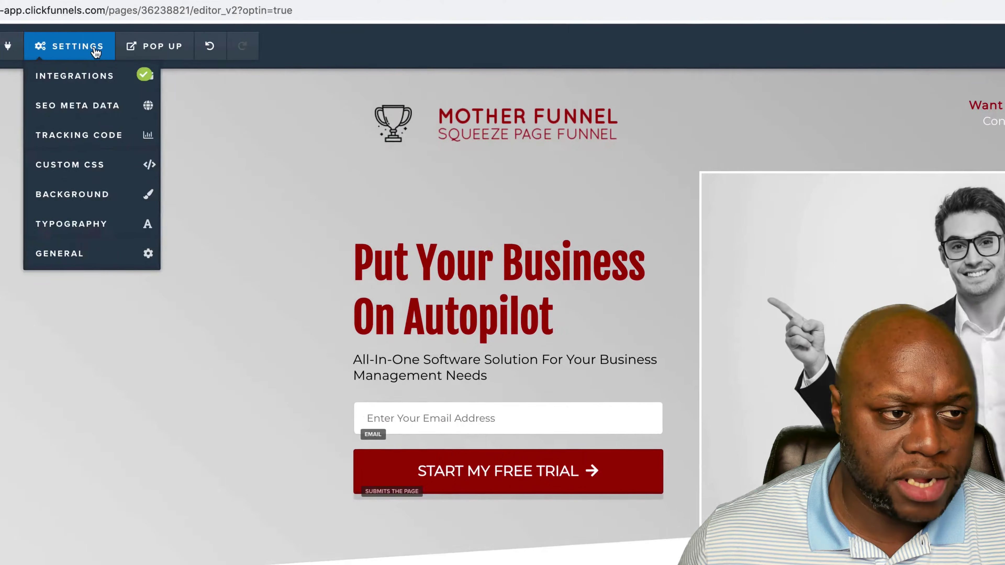